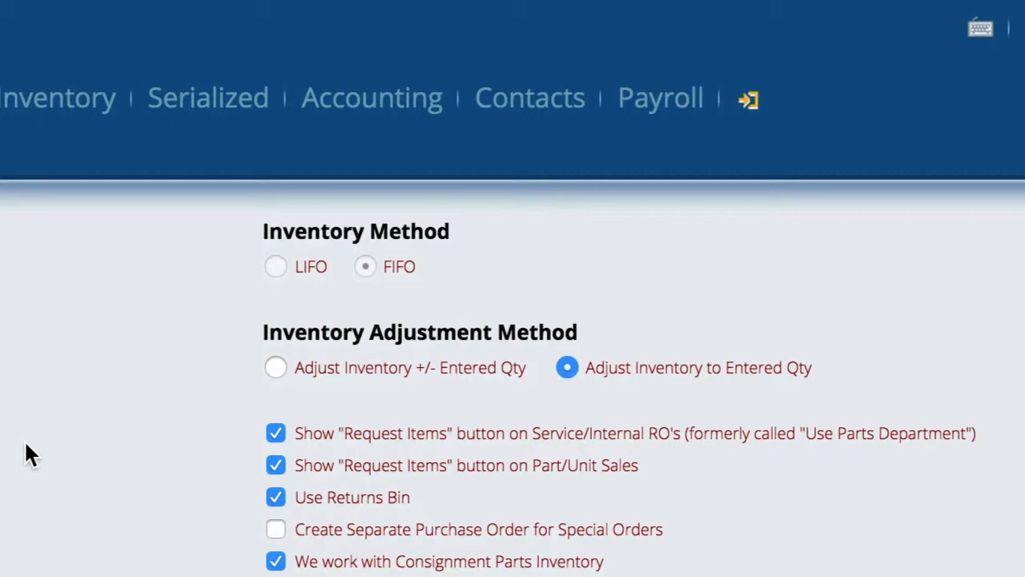
Start receiving an order in the inventory area, with Tucker Rocky as the supplier for the Warehouse location
{"action": "left_click", "coordinate": [751, 105]}
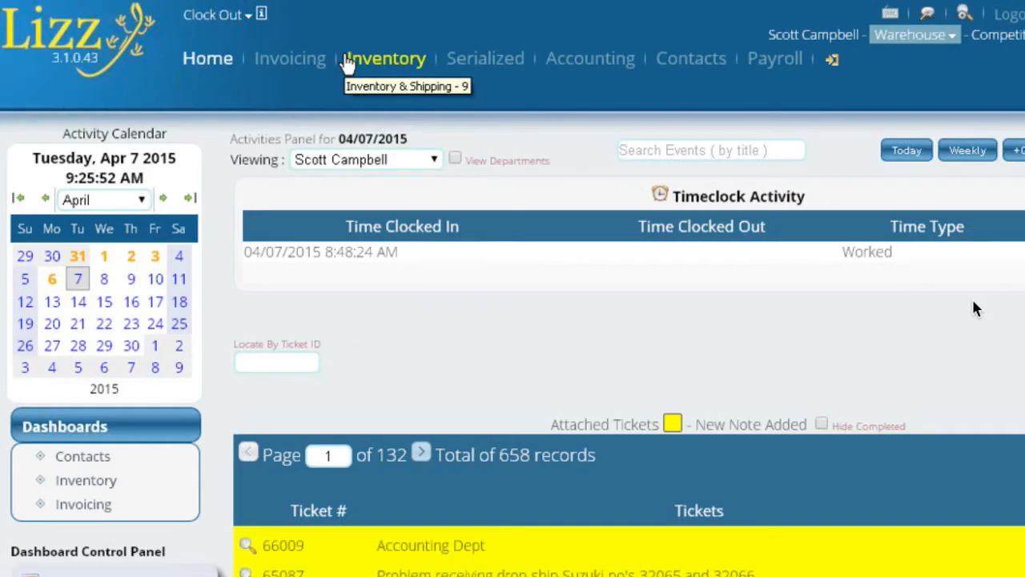
{"action": "left_click", "coordinate": [356, 62]}
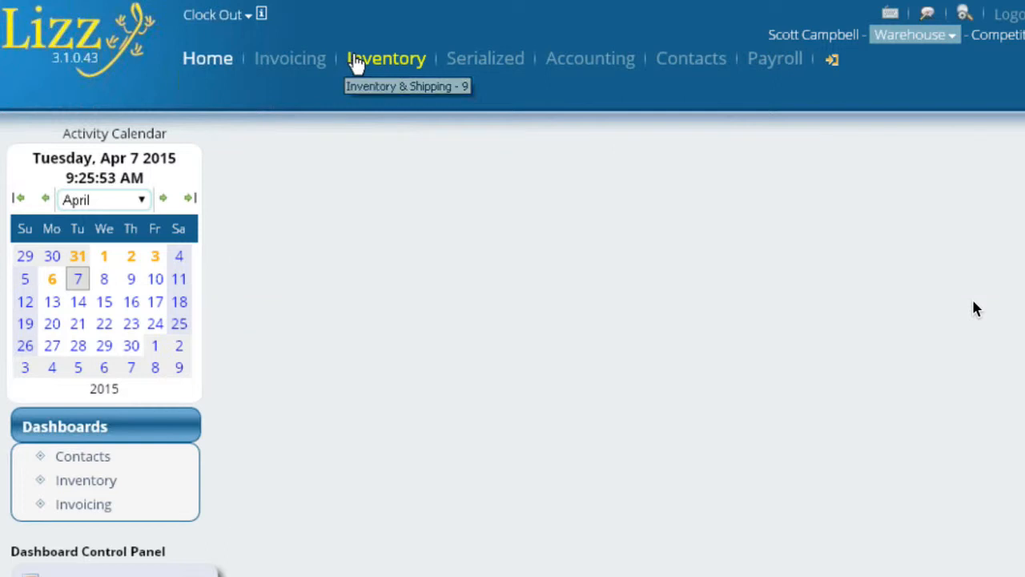
{"action": "left_click", "coordinate": [141, 330]}
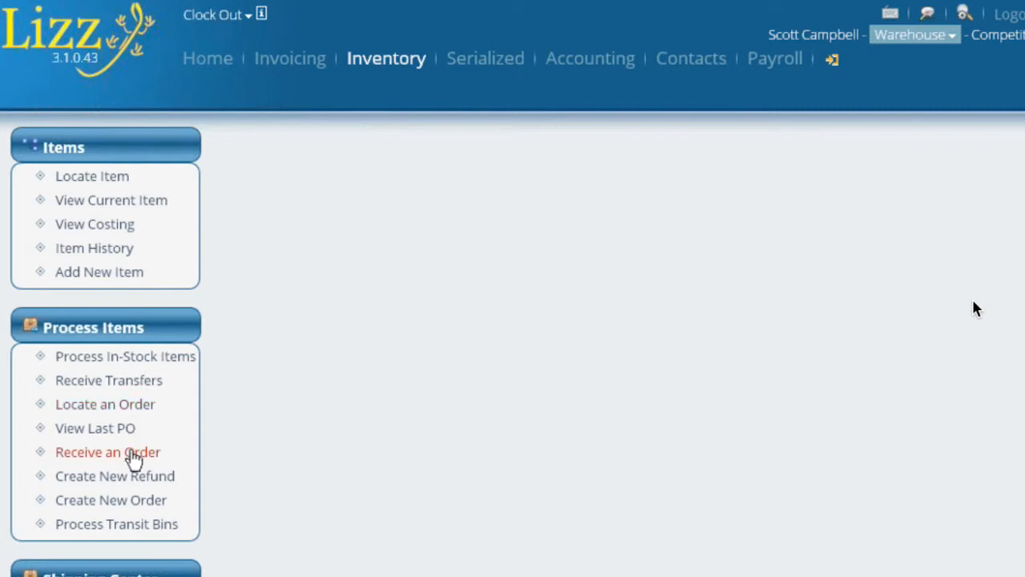
{"action": "left_click", "coordinate": [132, 453]}
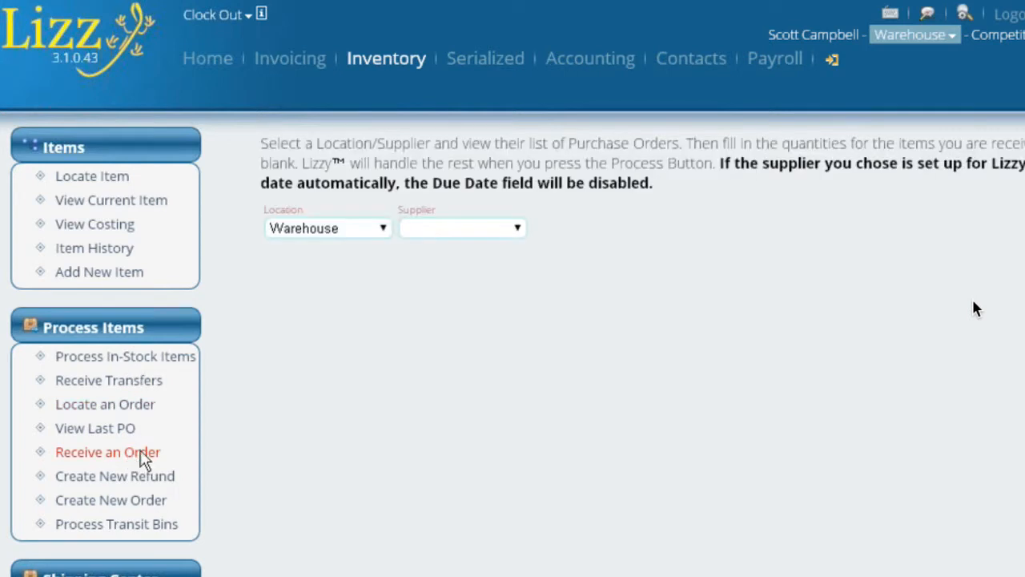
{"action": "left_click", "coordinate": [418, 232]}
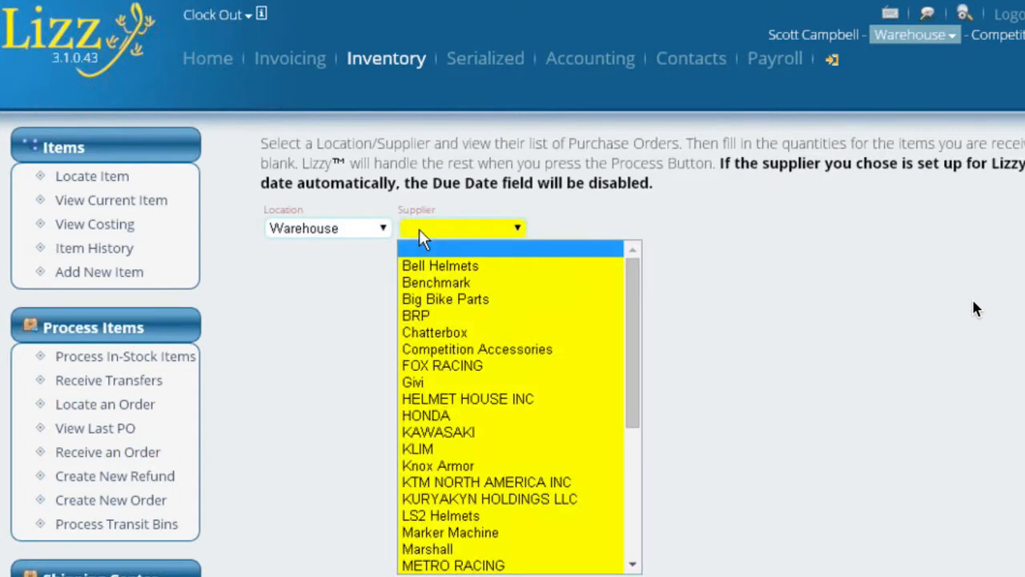
{"action": "scroll", "coordinate": [468, 361], "scroll_direction": "down", "scroll_amount": 5}
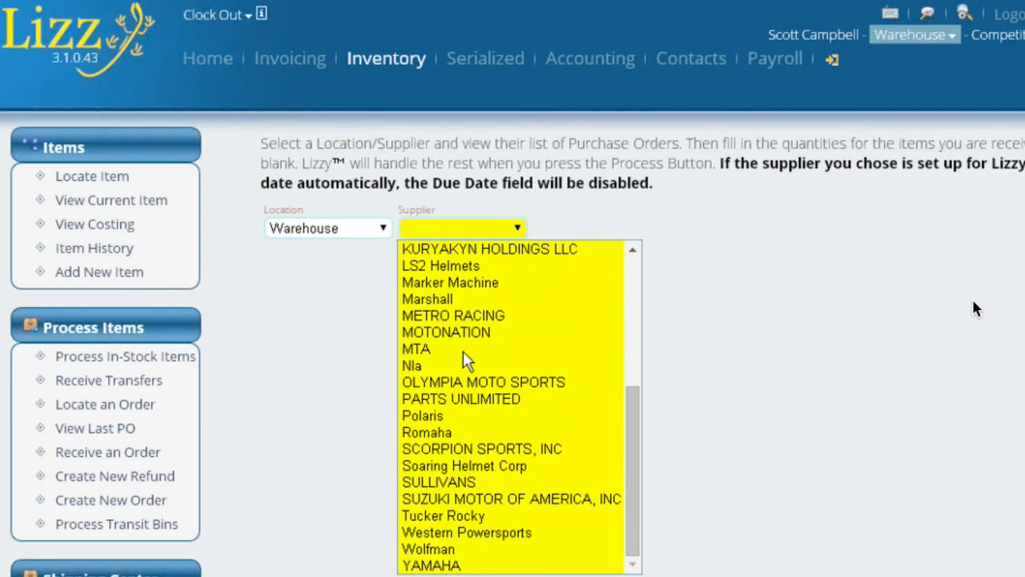
{"action": "left_click", "coordinate": [452, 516]}
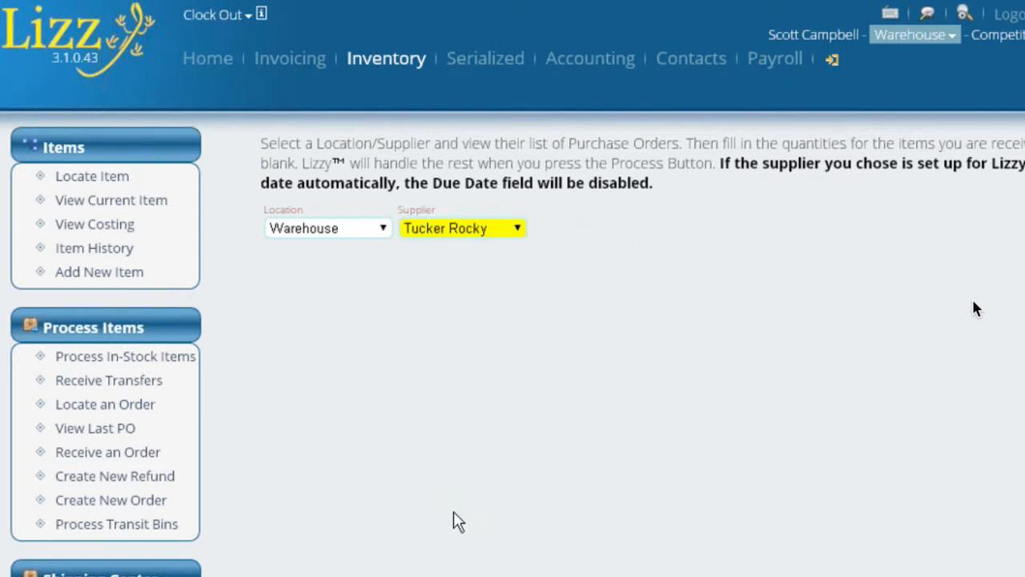
Enter the supplier invoice number and select the matching Tucker Rocky purchase order to receive against
{"action": "left_click", "coordinate": [337, 281]}
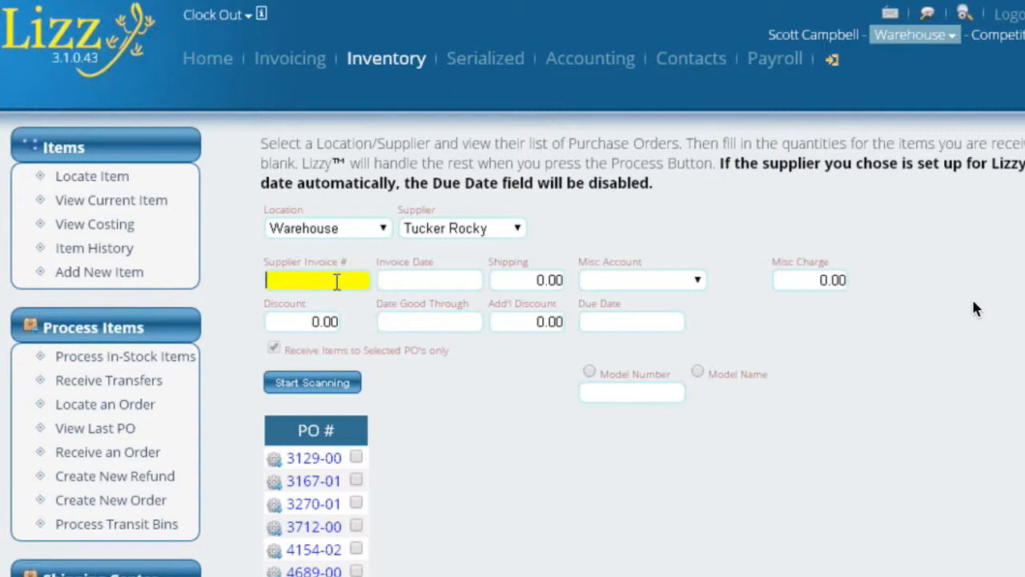
{"action": "type", "text": "8029170"}
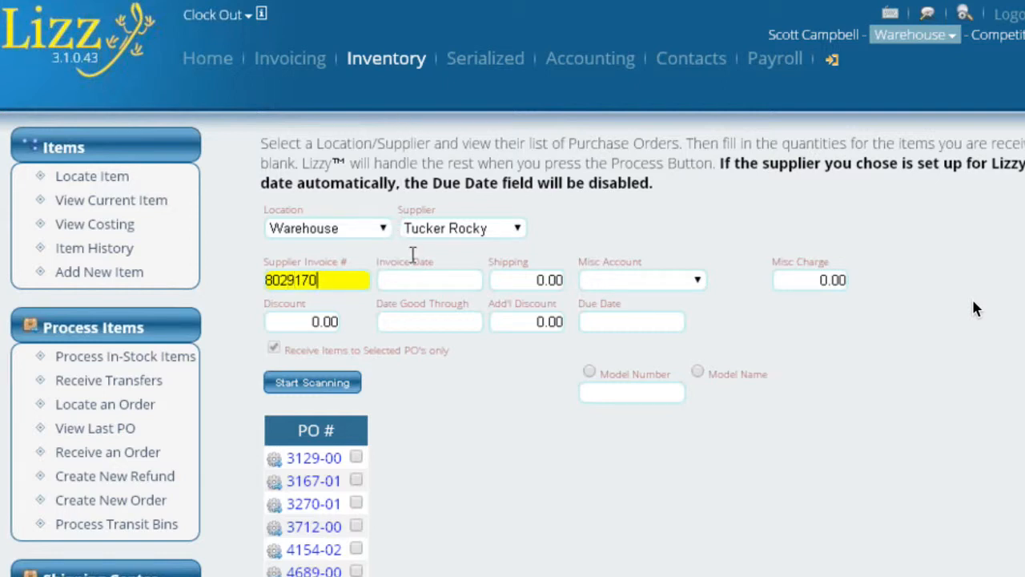
{"action": "scroll", "coordinate": [414, 255], "scroll_direction": "down", "scroll_amount": 4}
{"action": "scroll", "coordinate": [415, 264], "scroll_direction": "down", "scroll_amount": 14}
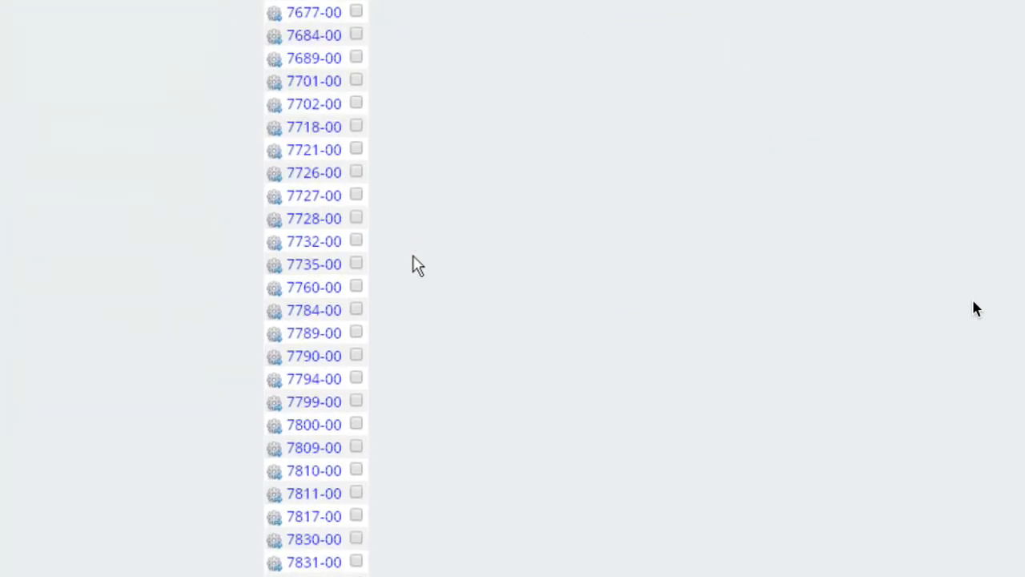
{"action": "scroll", "coordinate": [414, 260], "scroll_direction": "down", "scroll_amount": 4}
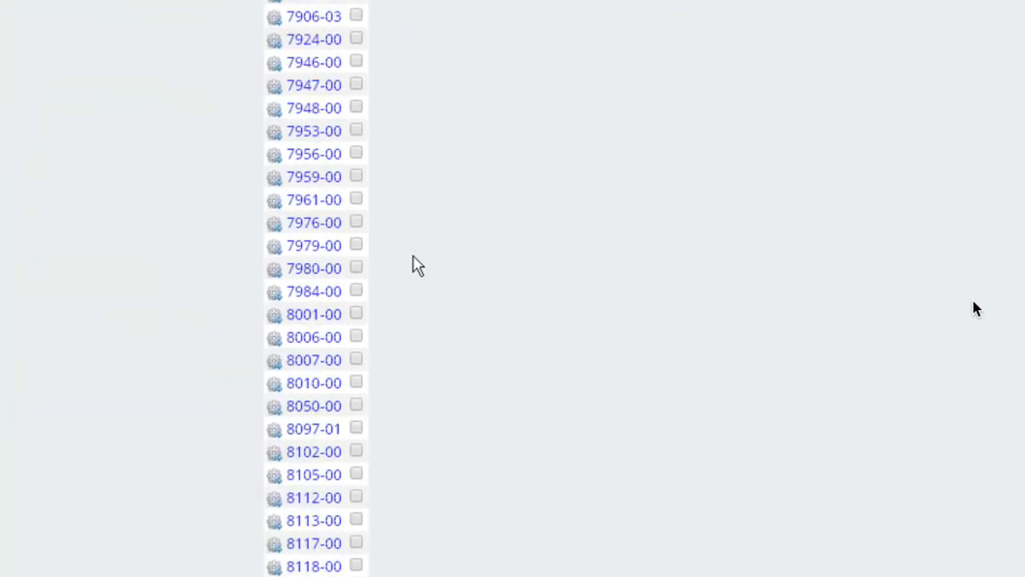
{"action": "scroll", "coordinate": [417, 266], "scroll_direction": "down", "scroll_amount": 3}
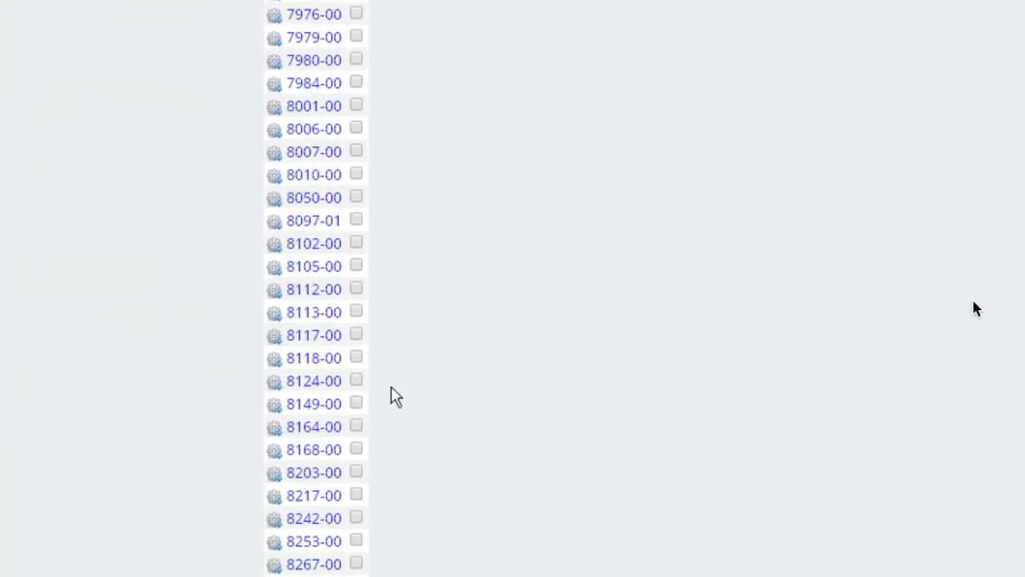
{"action": "left_click", "coordinate": [357, 473]}
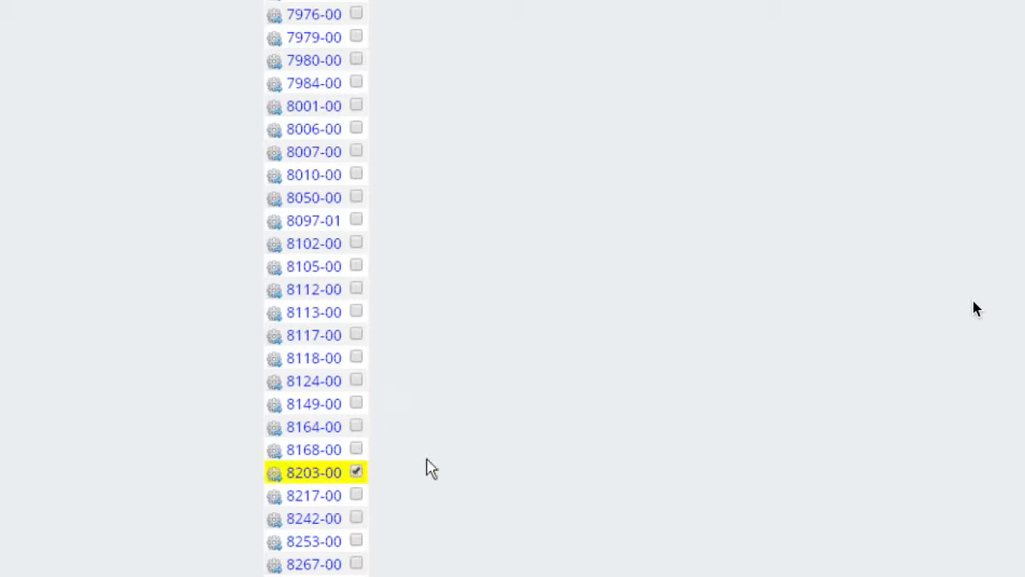
Start scanning, receive item 646633 and accept placing it in its destination hold bin
{"action": "scroll", "coordinate": [427, 467], "scroll_direction": "up", "scroll_amount": 5}
{"action": "scroll", "coordinate": [430, 469], "scroll_direction": "up", "scroll_amount": 10}
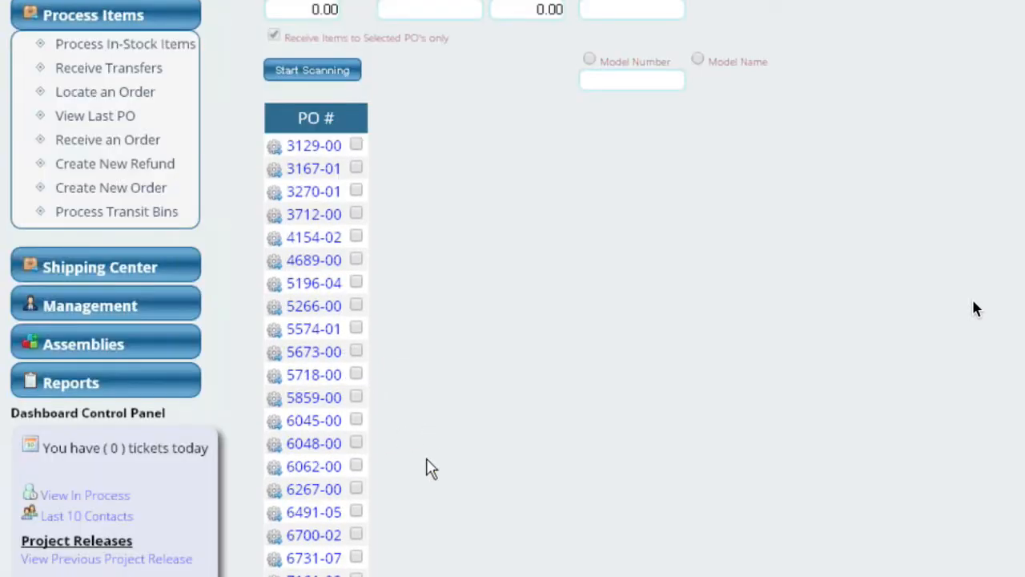
{"action": "scroll", "coordinate": [430, 469], "scroll_direction": "up", "scroll_amount": 4}
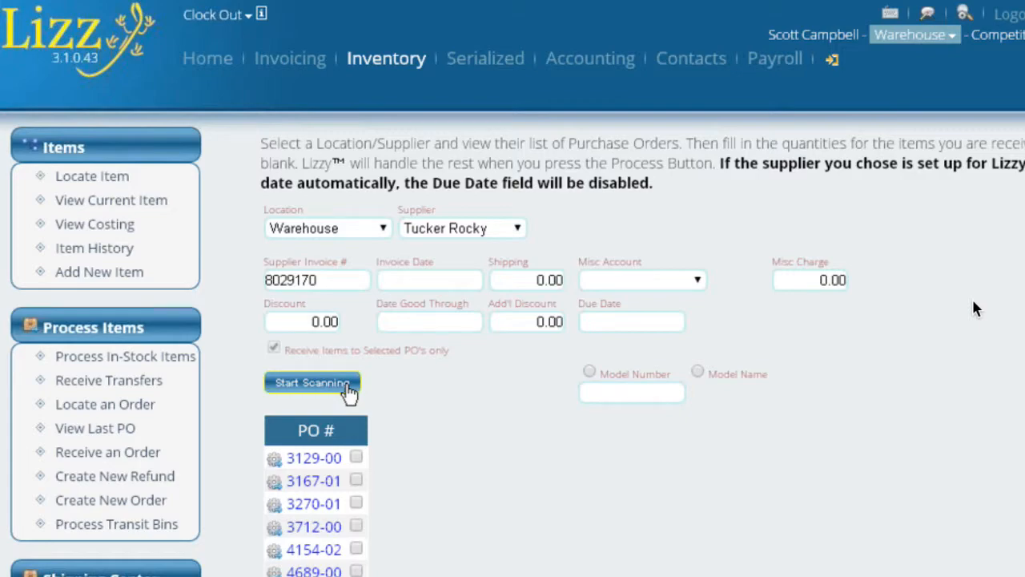
{"action": "left_click", "coordinate": [348, 384]}
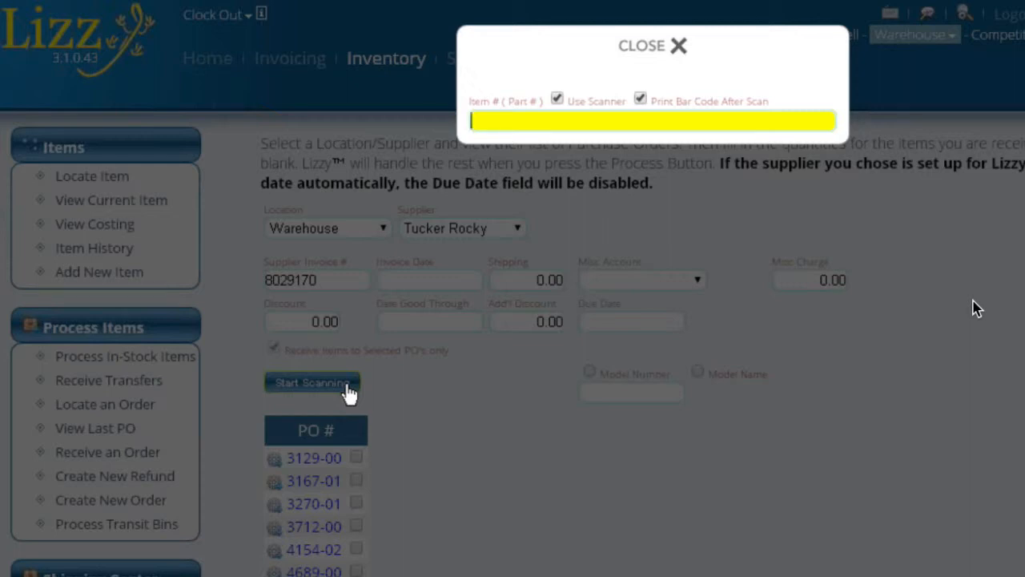
{"action": "type", "text": "646633"}
{"action": "key", "text": "Return"}
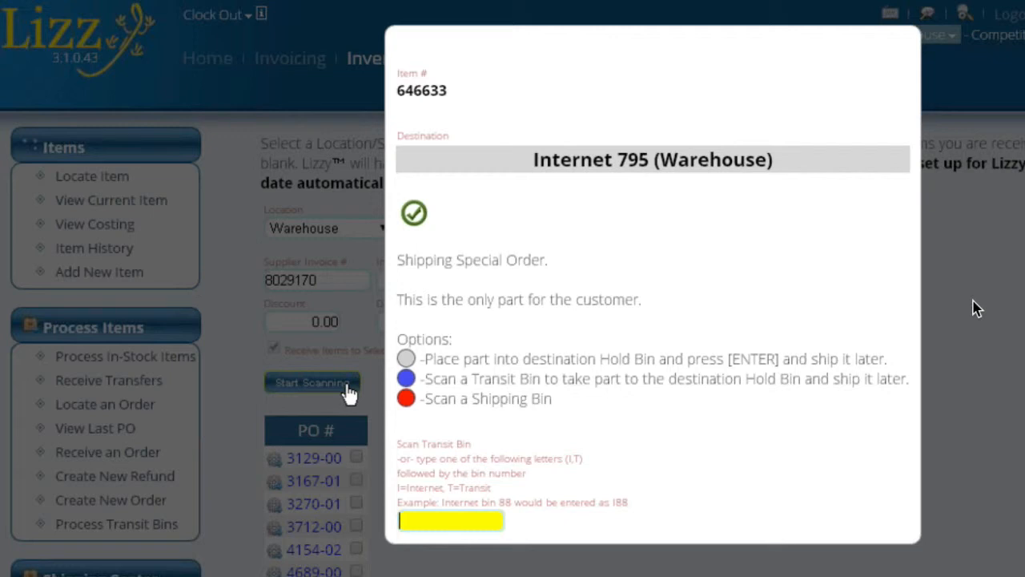
{"action": "key", "text": "Return"}
Receive items 876393 and 100956, accepting the destination hold bin for each
{"action": "type", "text": "876393"}
{"action": "key", "text": "Return"}
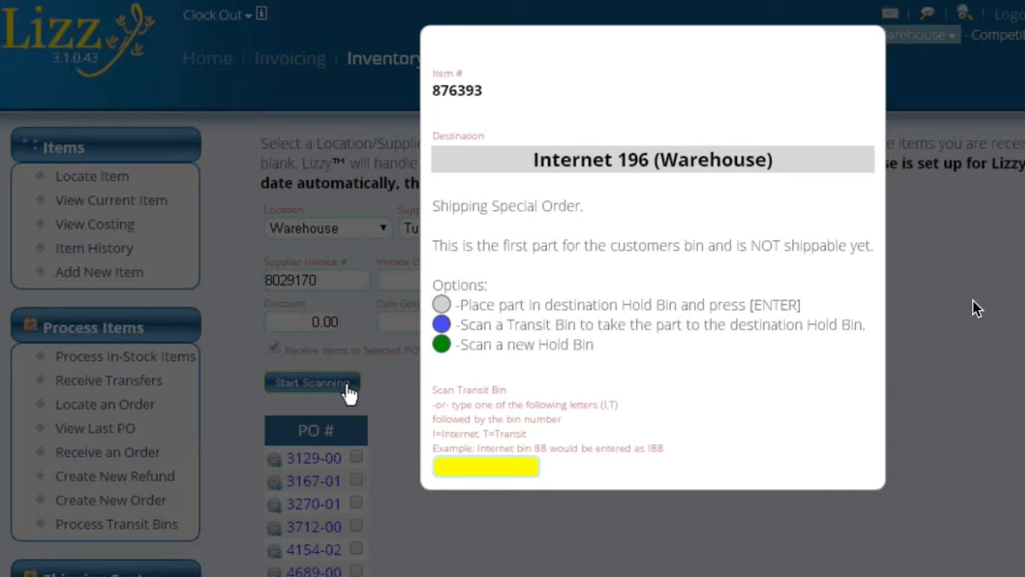
{"action": "key", "text": "Return"}
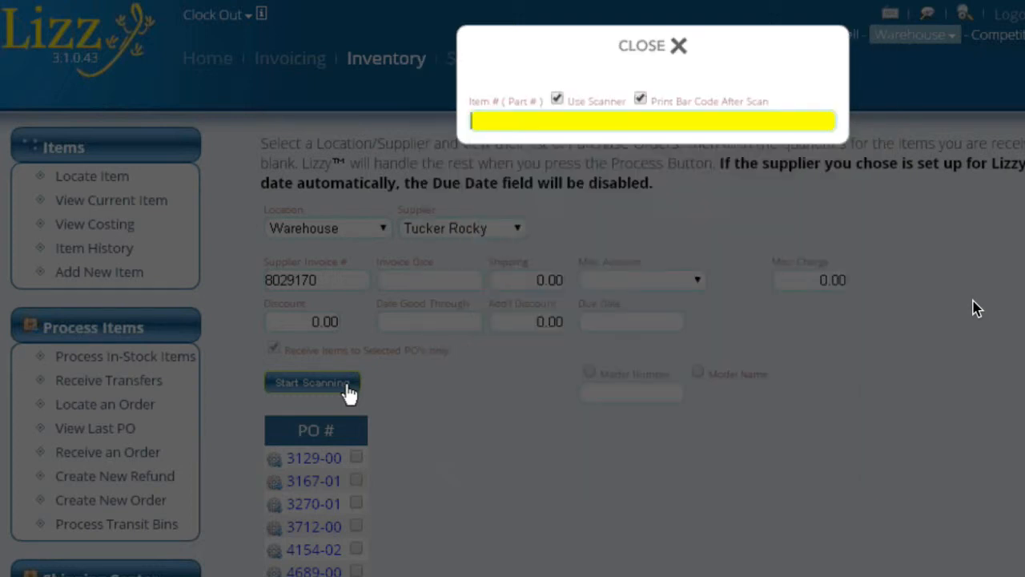
{"action": "type", "text": "******"}
{"action": "key", "text": "Return"}
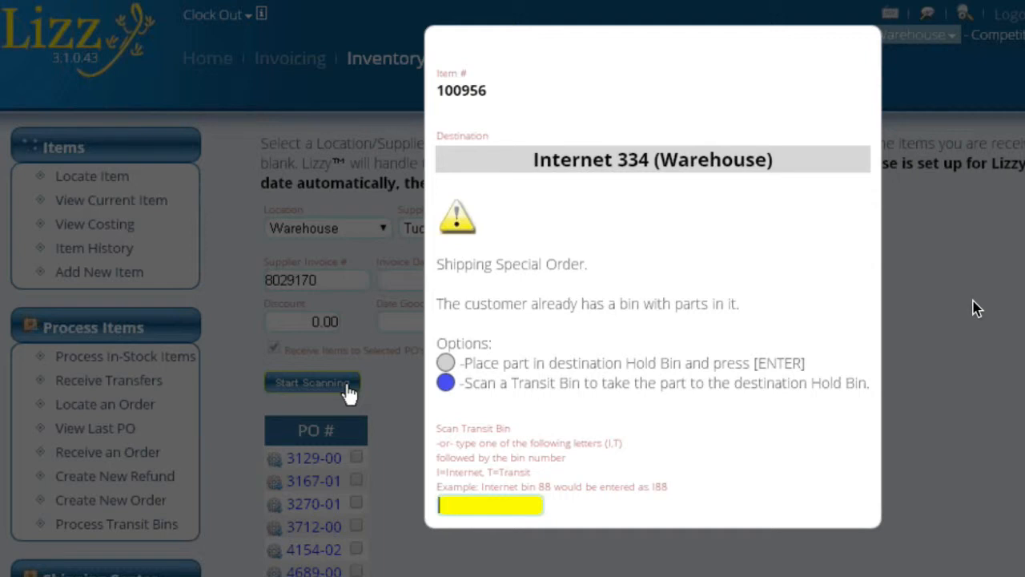
{"action": "key", "text": "Return"}
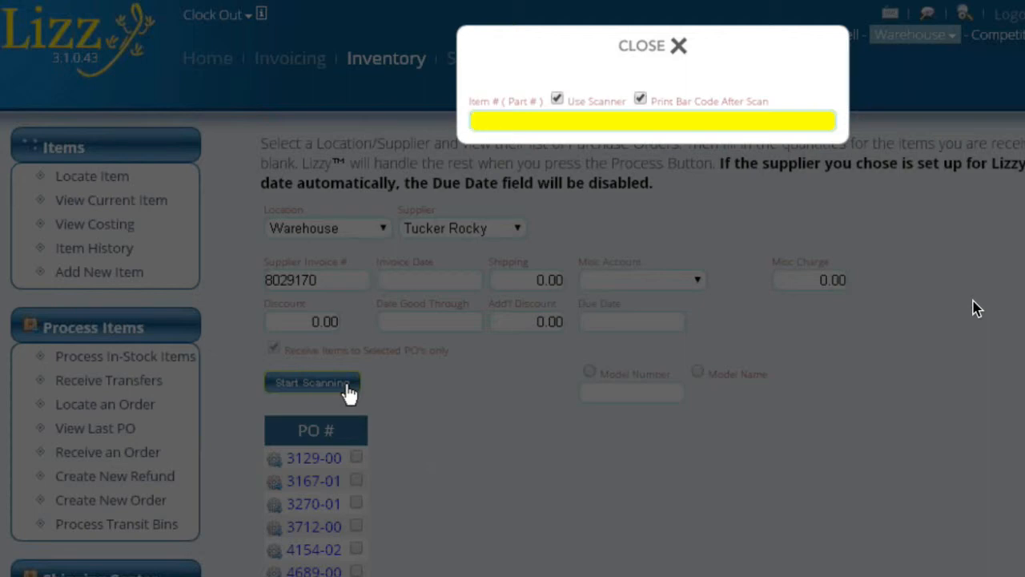
Submit item 495679 for receiving and close the scanning dialog
{"action": "type", "text": "495679"}
{"action": "key", "text": "Return"}
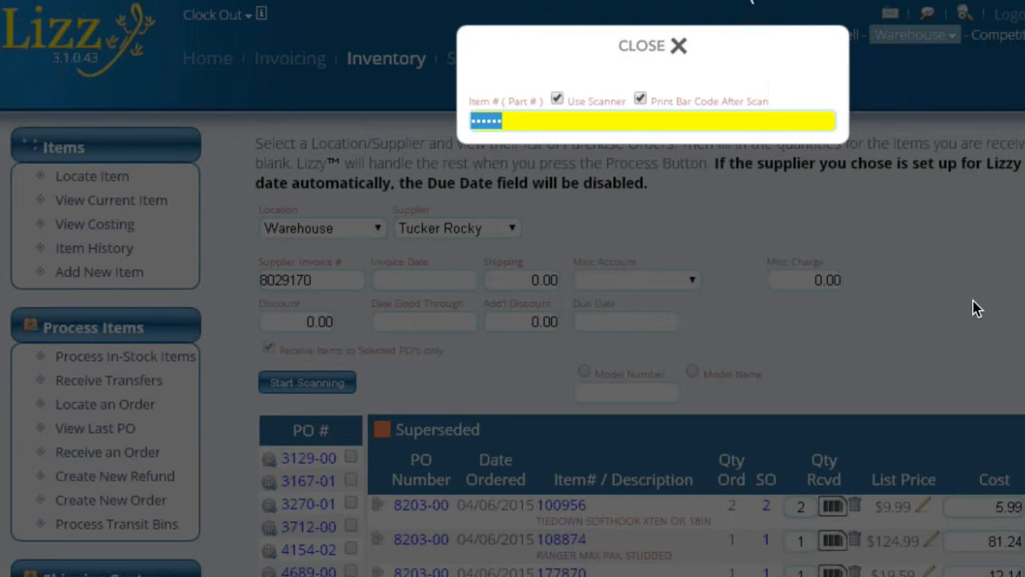
{"action": "left_click", "coordinate": [664, 47]}
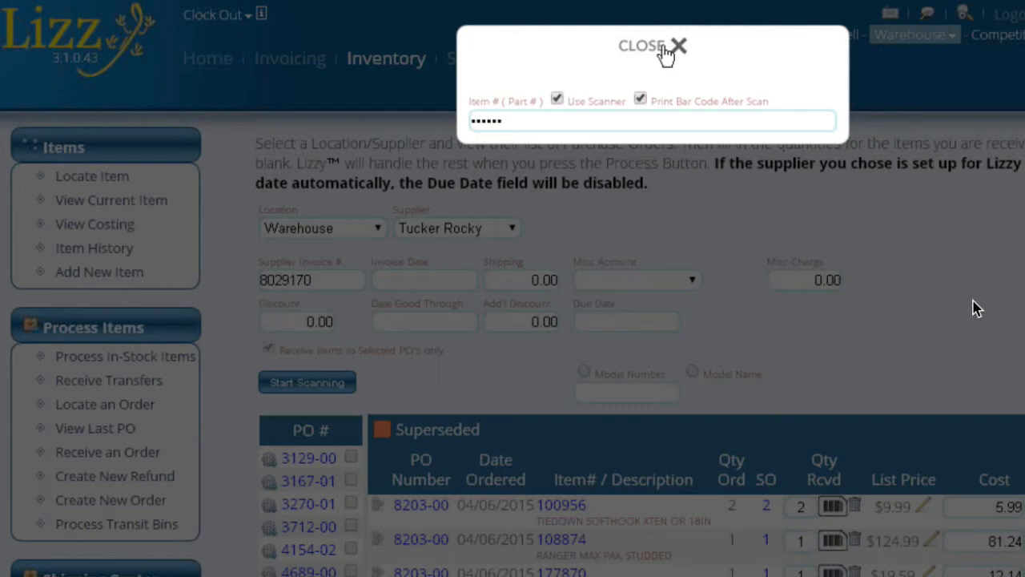
Set the received quantity of item 531097, the Ethanol Equalizer 4/oz, to 12
{"action": "scroll", "coordinate": [659, 213], "scroll_direction": "down", "scroll_amount": 6}
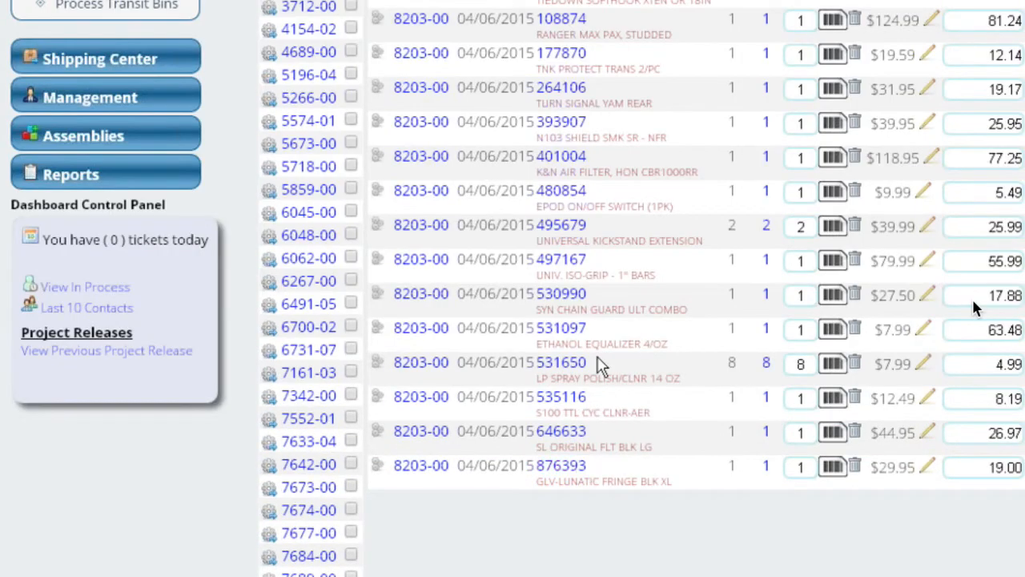
{"action": "left_click", "coordinate": [812, 327]}
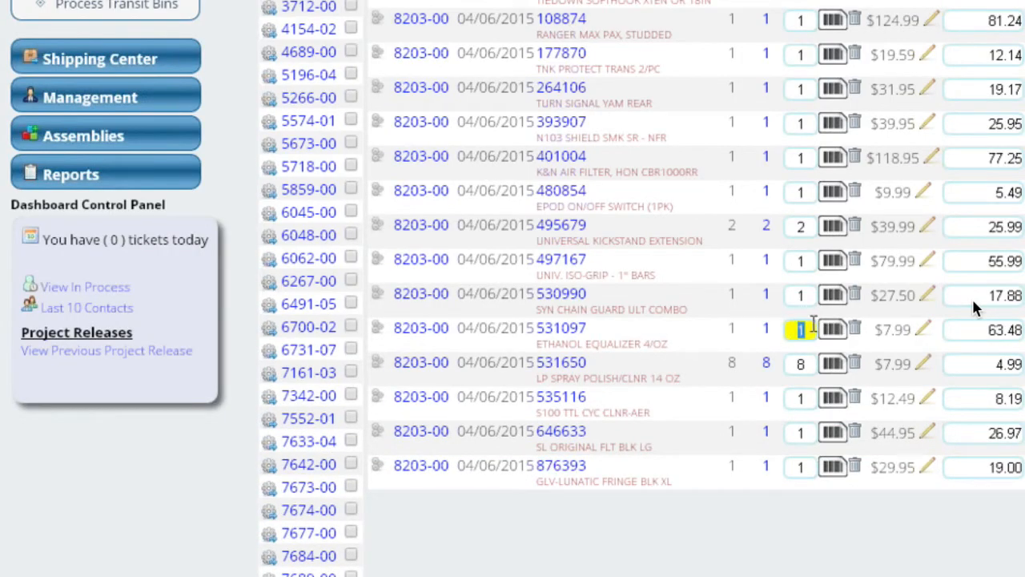
{"action": "type", "text": "12"}
{"action": "left_click", "coordinate": [615, 535]}
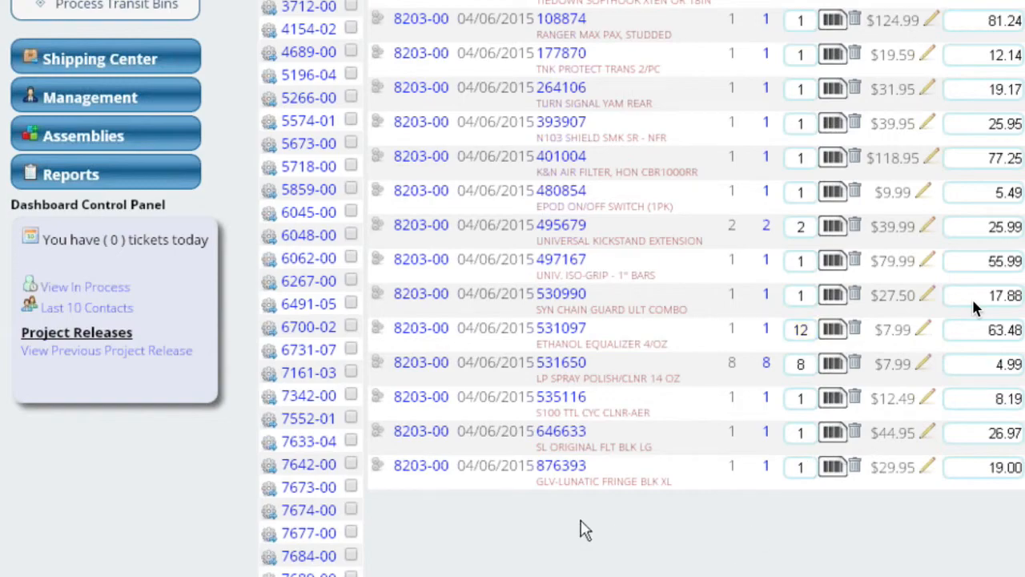
Reopen the scanning dialog and submit another item number for receiving
{"action": "scroll", "coordinate": [304, 393], "scroll_direction": "up", "scroll_amount": 6}
{"action": "left_click", "coordinate": [305, 391]}
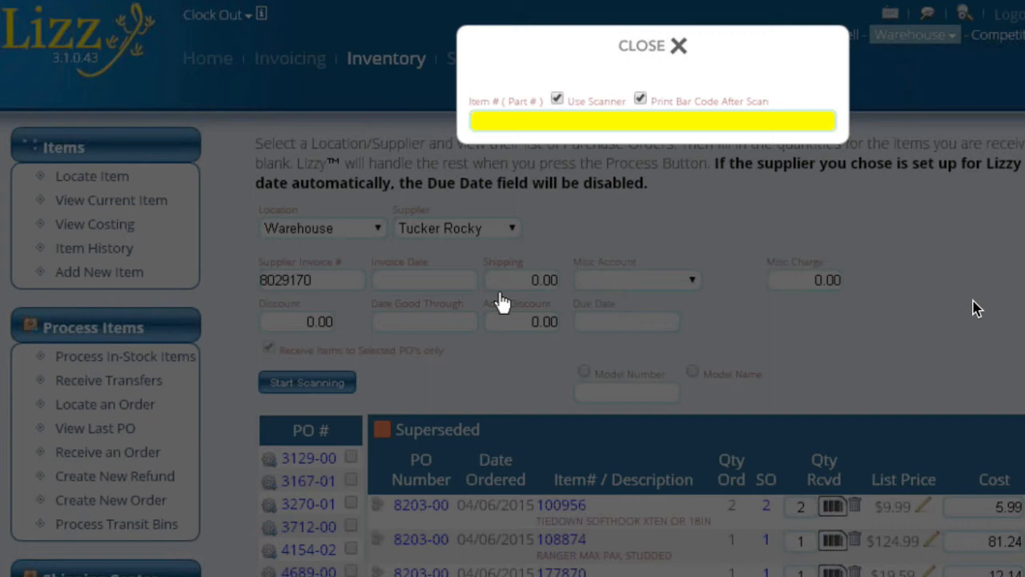
{"action": "type", "text": "••••••"}
{"action": "key", "text": "Return"}
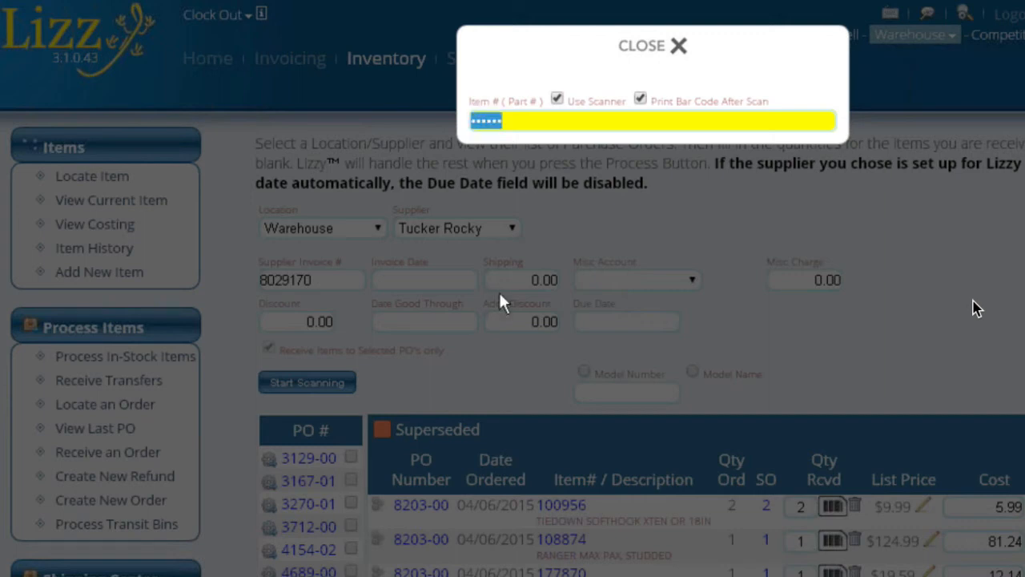